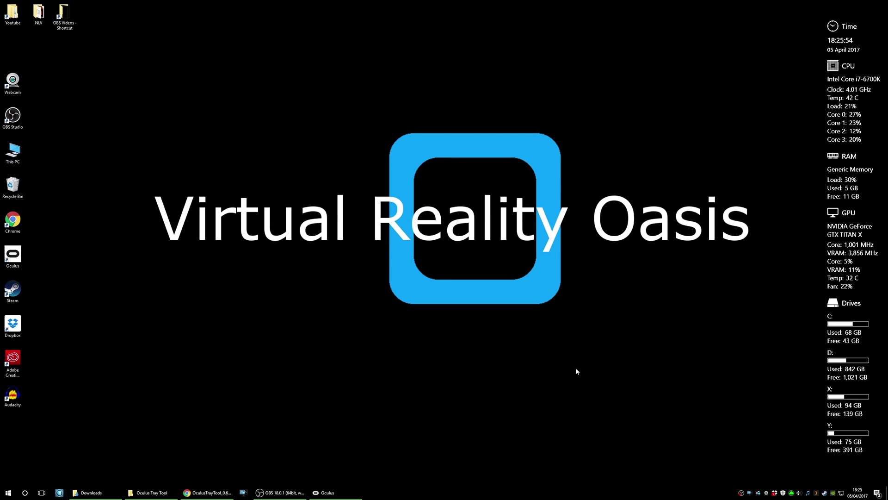
Step: Bring the Dropbox OculusTrayTool_0.68.zip download page back up from the taskbar
click(207, 493)
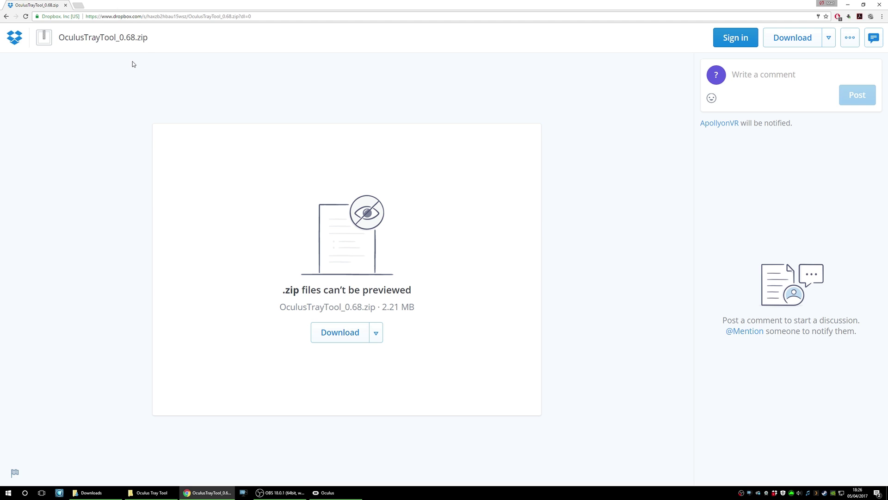
Step: Minimize the browser and extract OculusTrayTool_0.68.zip in the Downloads folder
click(848, 4)
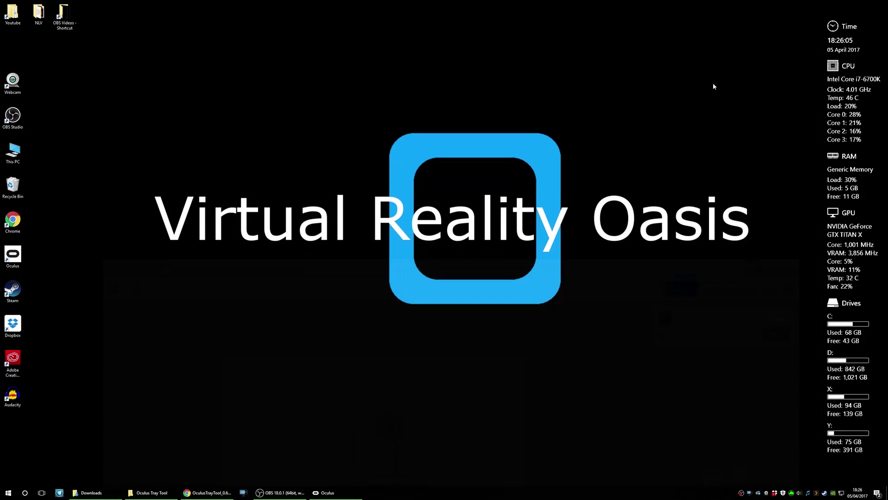
click(91, 493)
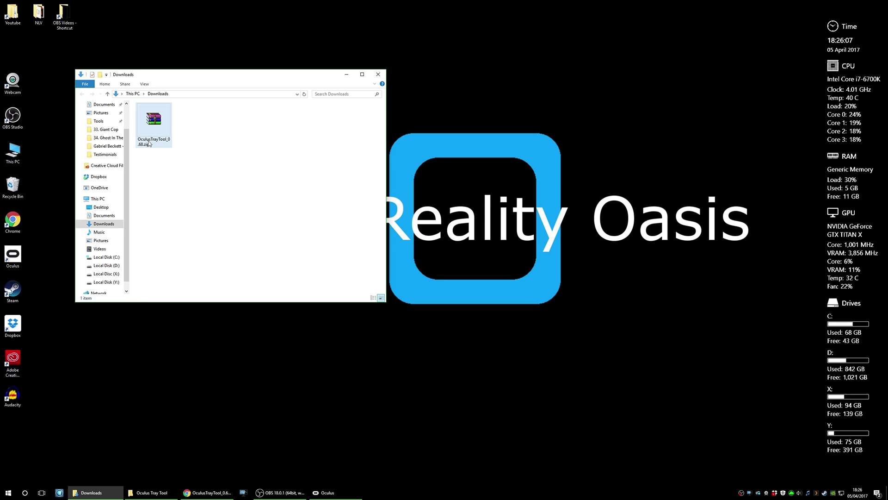
right_click(156, 127)
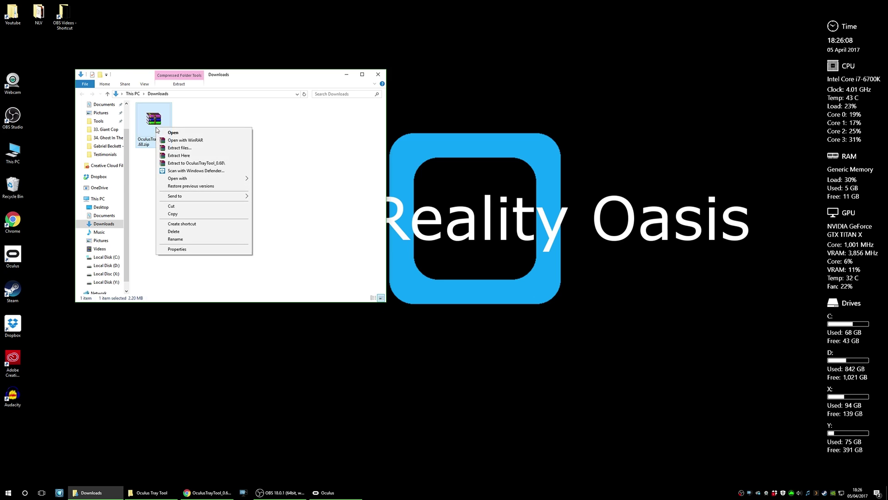
click(197, 157)
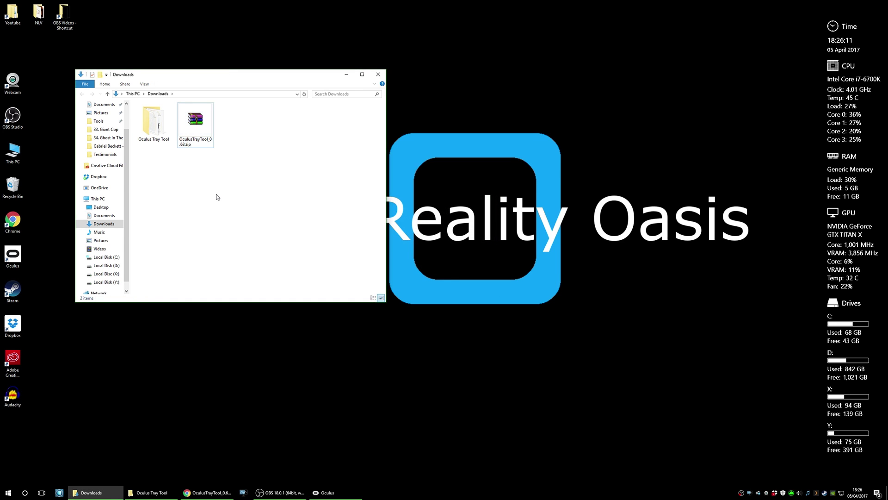
Step: Move the extracted Oculus Tray Tool folder into D:\Stuff\Tools\Oculus Tray Tool
right_click(153, 118)
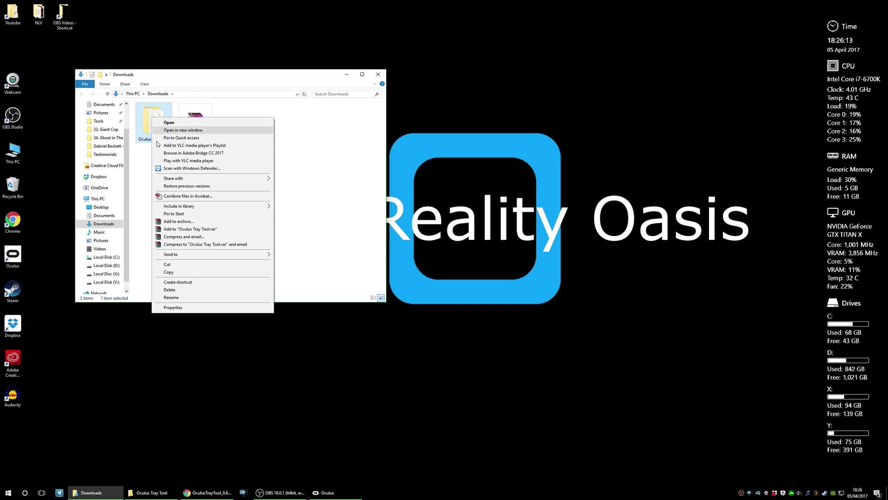
click(185, 266)
click(215, 221)
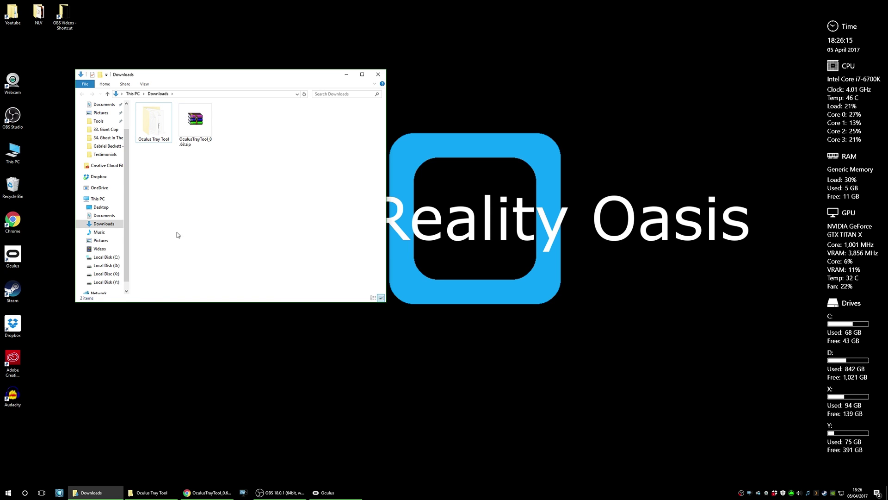
click(161, 491)
click(255, 223)
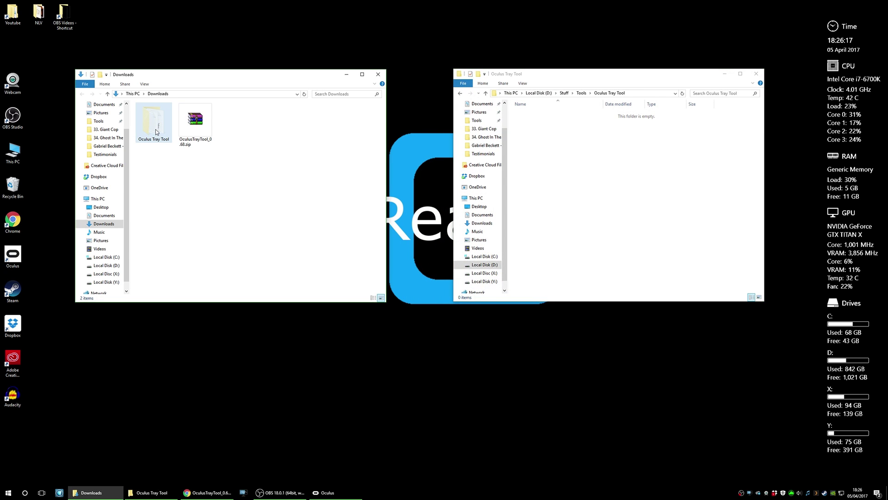
right_click(575, 170)
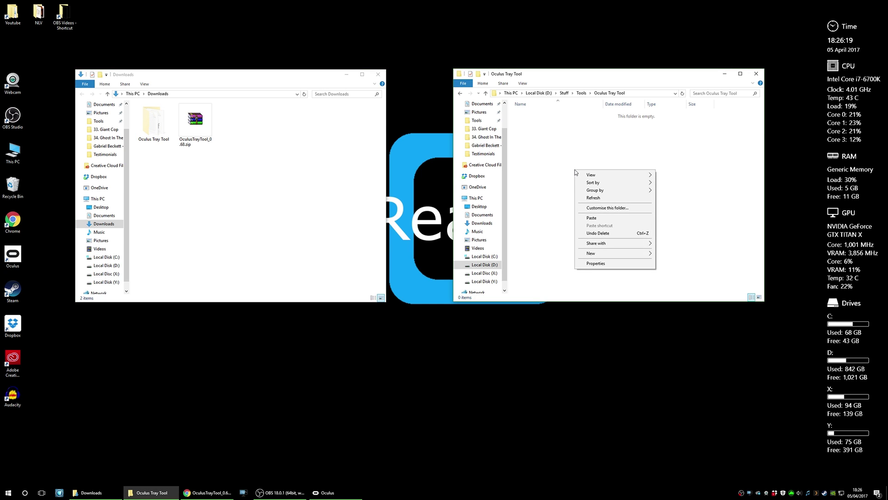
click(592, 218)
click(378, 75)
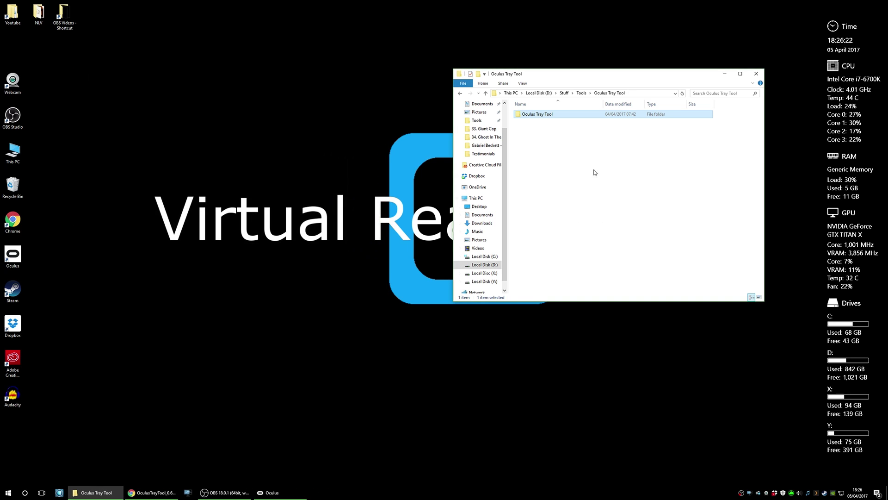
click(595, 172)
Step: Set OculusTrayTool.exe to always run as administrator in its Compatibility properties
double_click(539, 115)
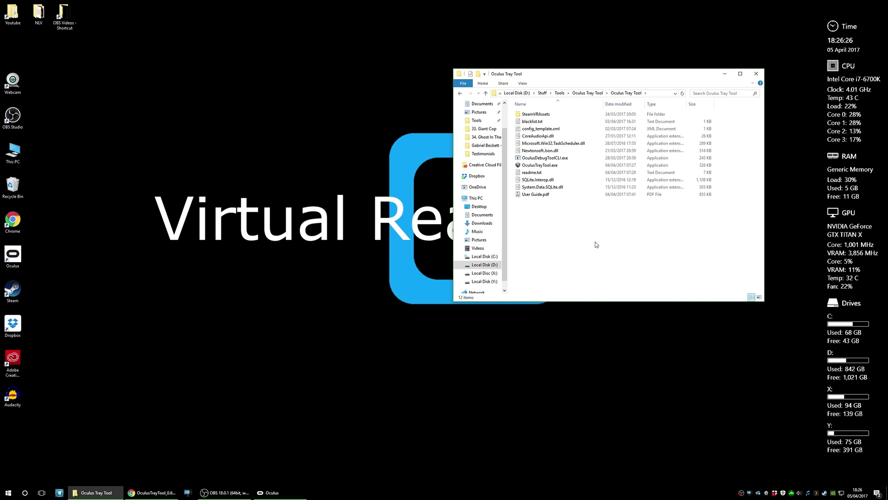
click(537, 166)
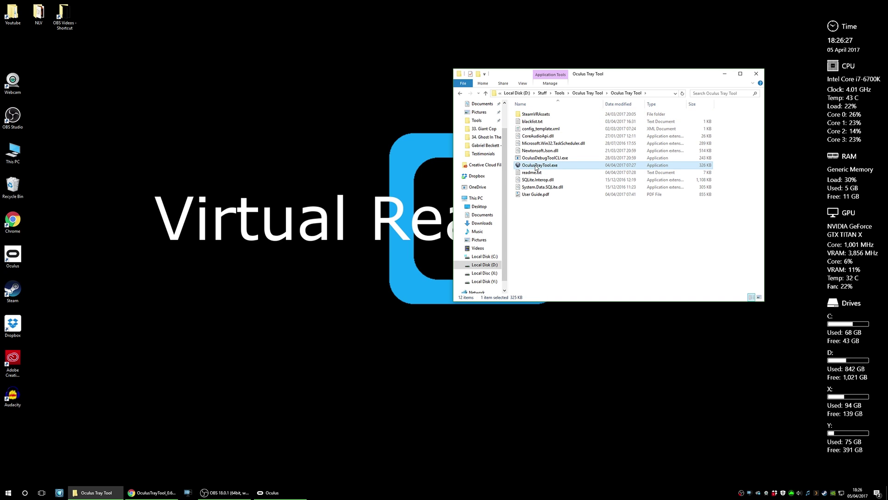
right_click(537, 167)
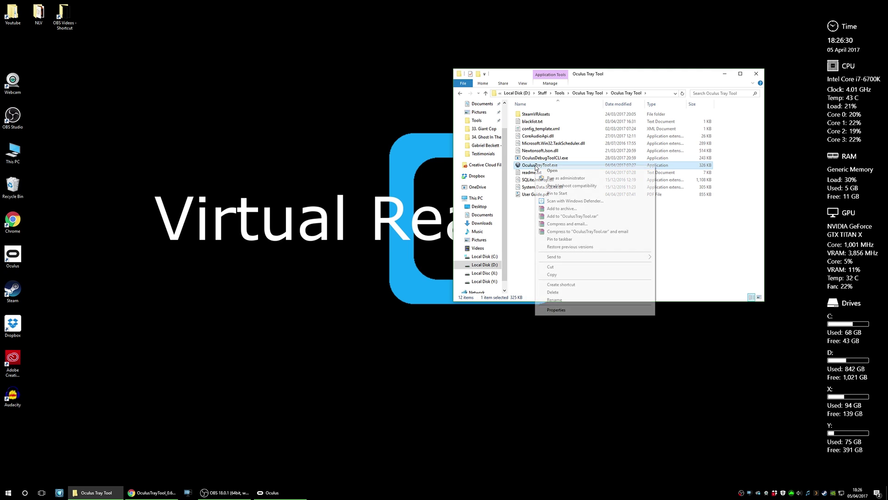
click(572, 310)
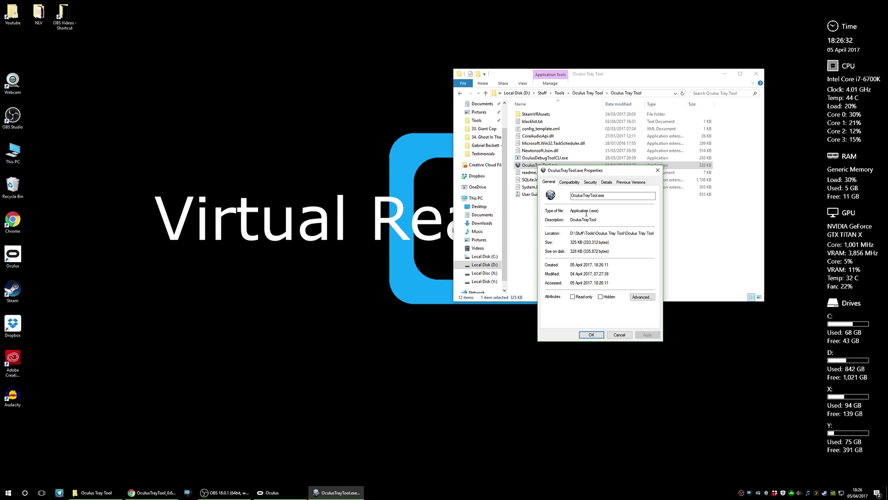
drag(583, 178, 221, 70)
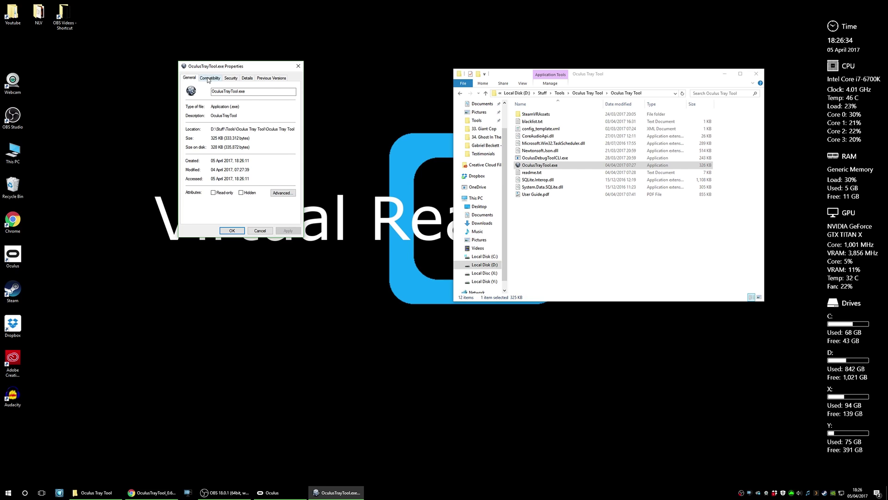
click(210, 78)
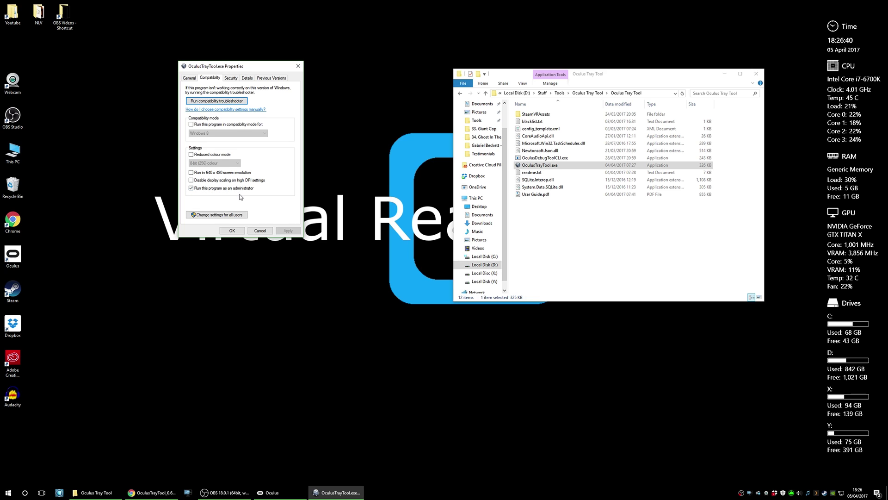
click(239, 232)
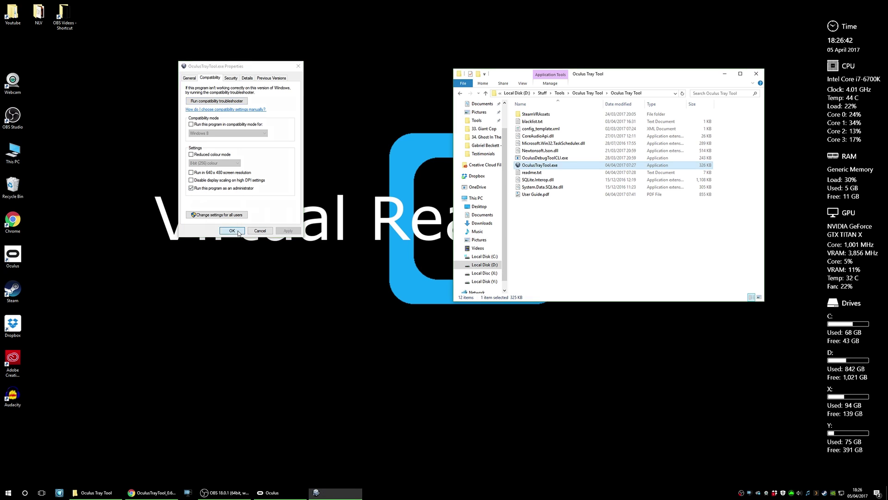
click(582, 242)
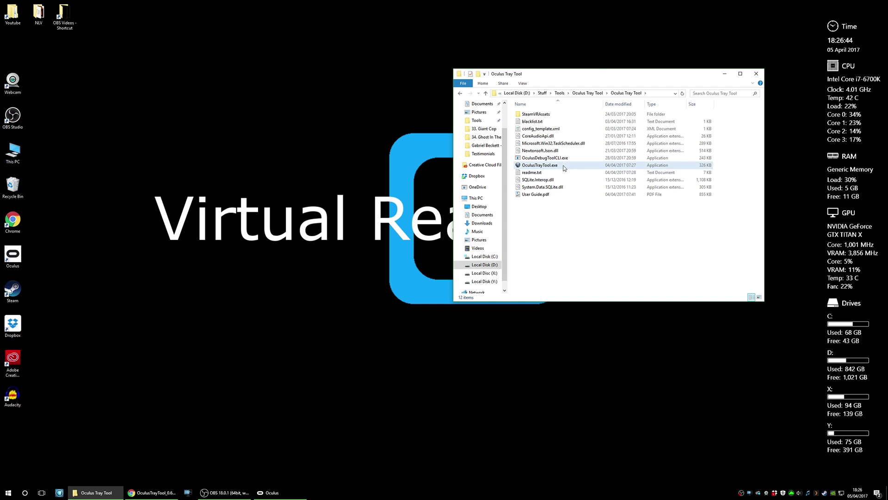
Step: Launch OculusTrayTool.exe, view its status log, and enable Start minimized and Hide from Alt+Tab
double_click(564, 165)
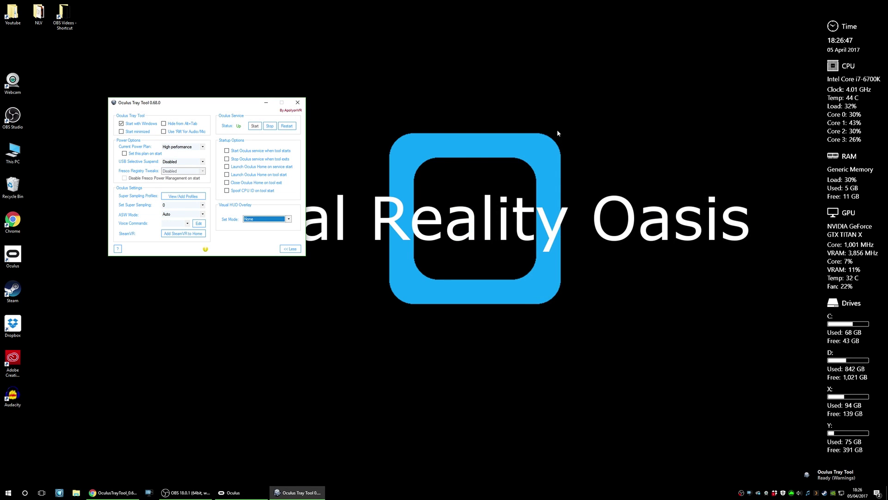
click(205, 249)
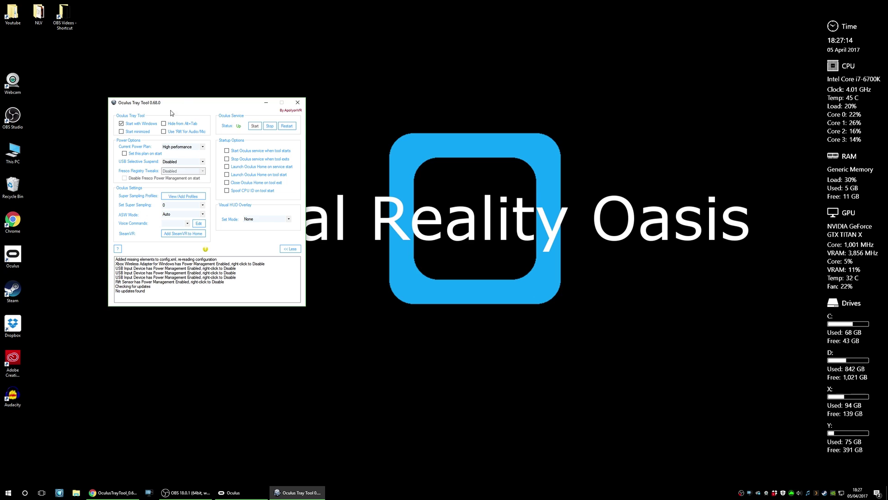
click(122, 132)
click(165, 124)
Step: Enable Rift audio/mic with HyperX 7.1 Audio Headset Earphone and Sidetone fallbacks, Rift as default for both
click(163, 132)
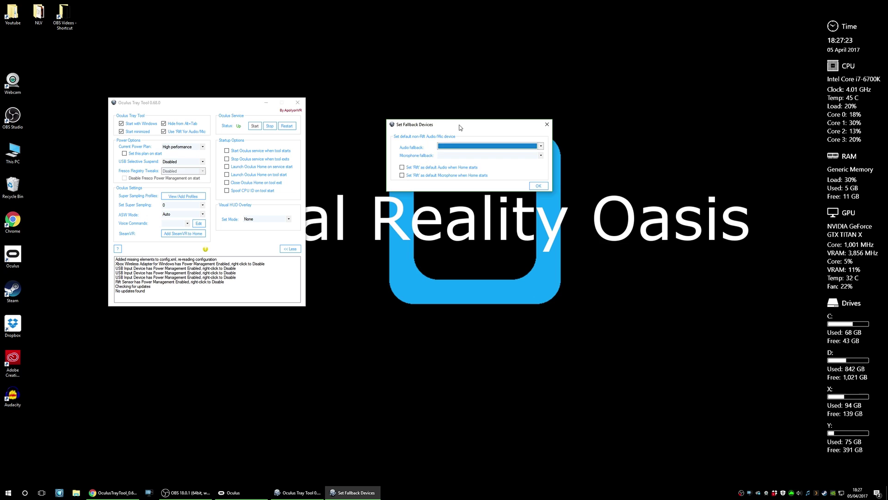
drag(461, 126, 452, 134)
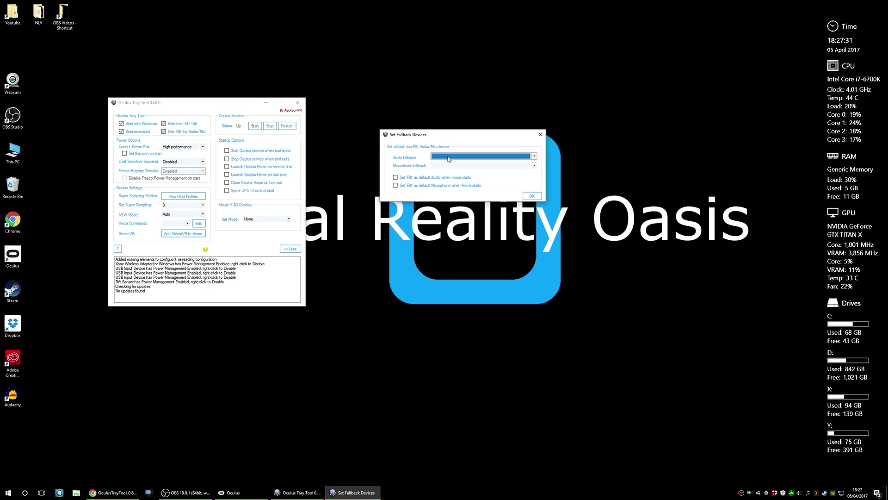
click(449, 158)
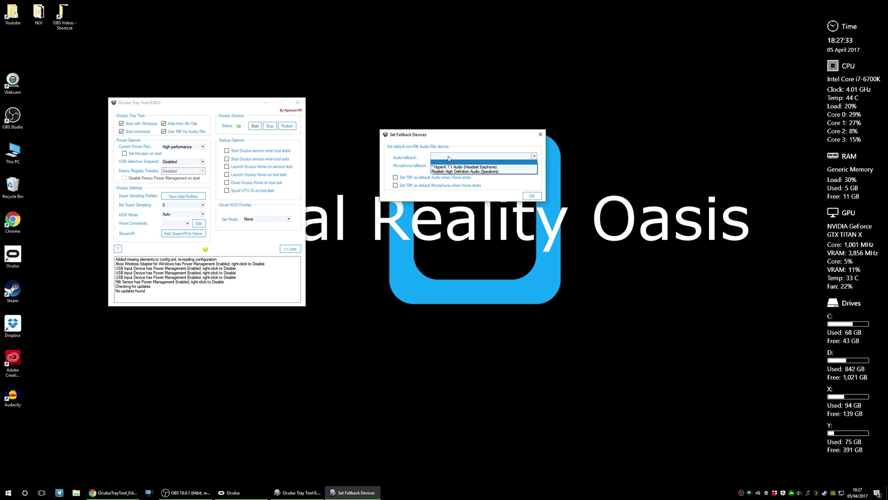
click(456, 166)
click(458, 165)
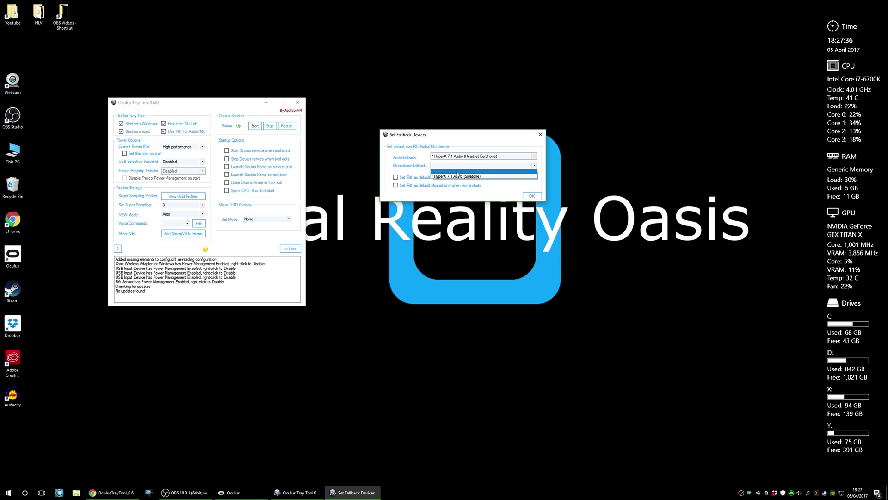
click(457, 175)
click(396, 177)
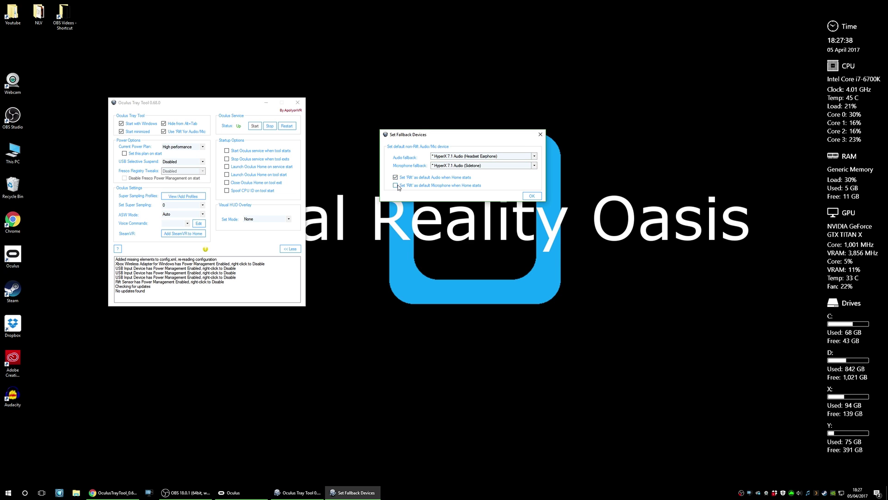
click(396, 186)
click(532, 196)
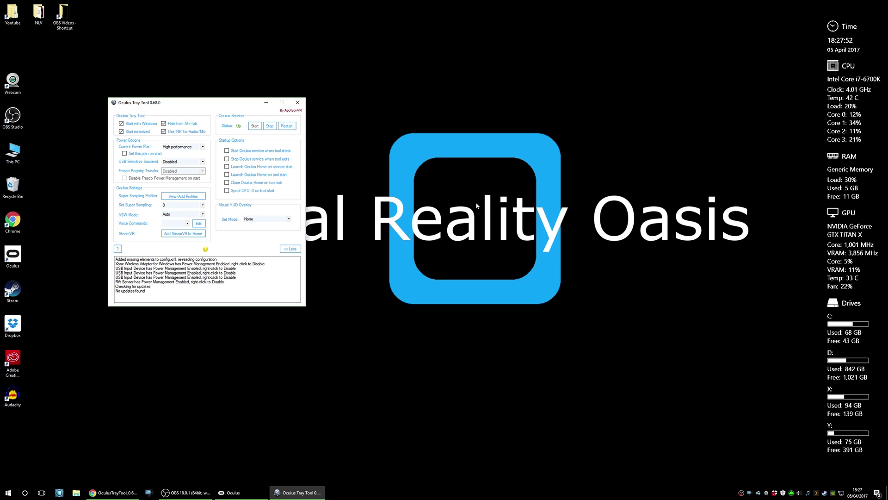
Step: Check the Windows playback devices list, then close the sound settings
right_click(799, 493)
click(828, 465)
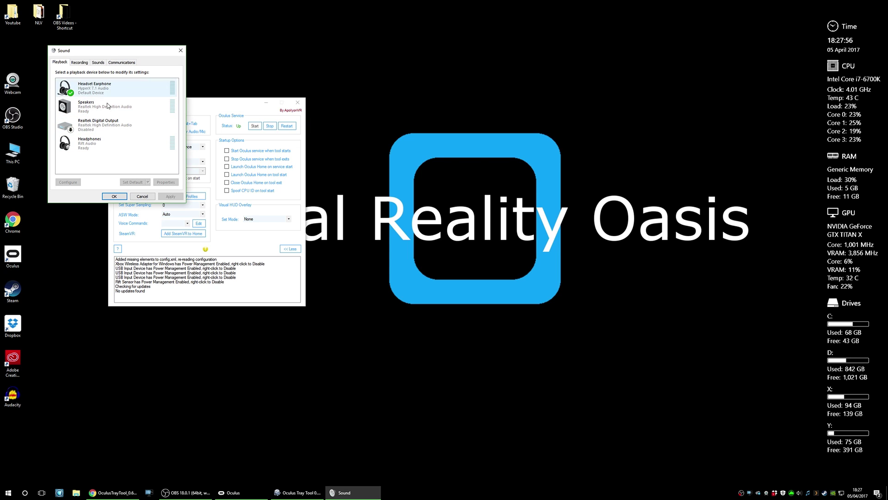
click(181, 50)
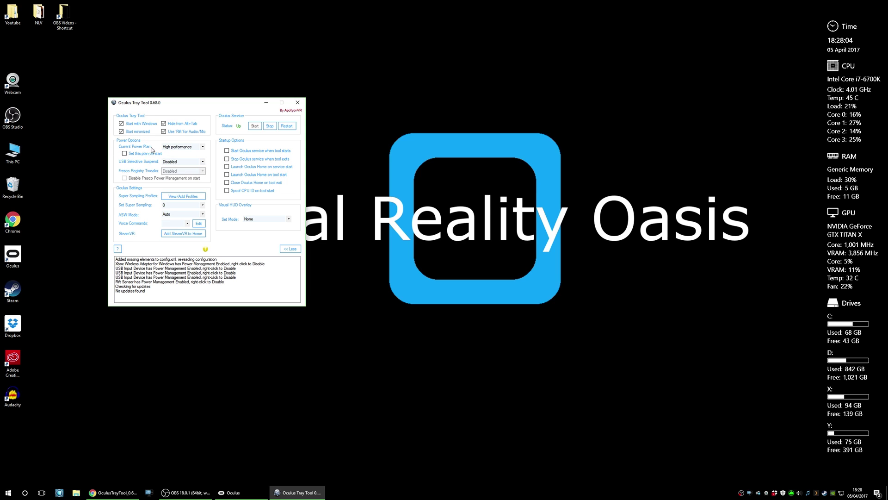
Step: Apply the High performance power plan on start and set super sampling to 1.5
click(124, 154)
click(179, 195)
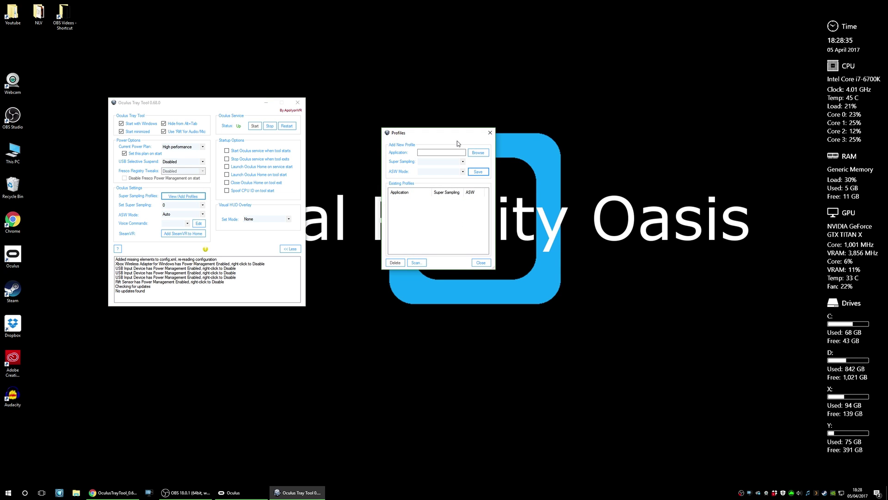
click(490, 133)
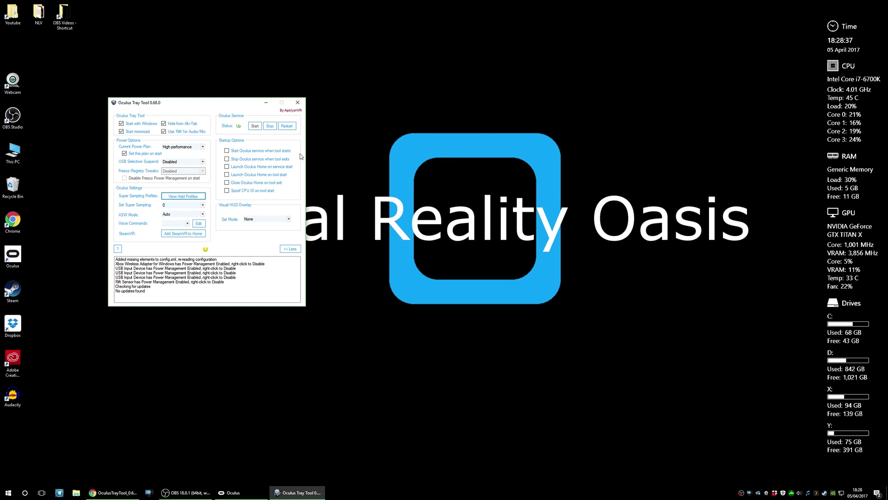
click(185, 206)
click(172, 230)
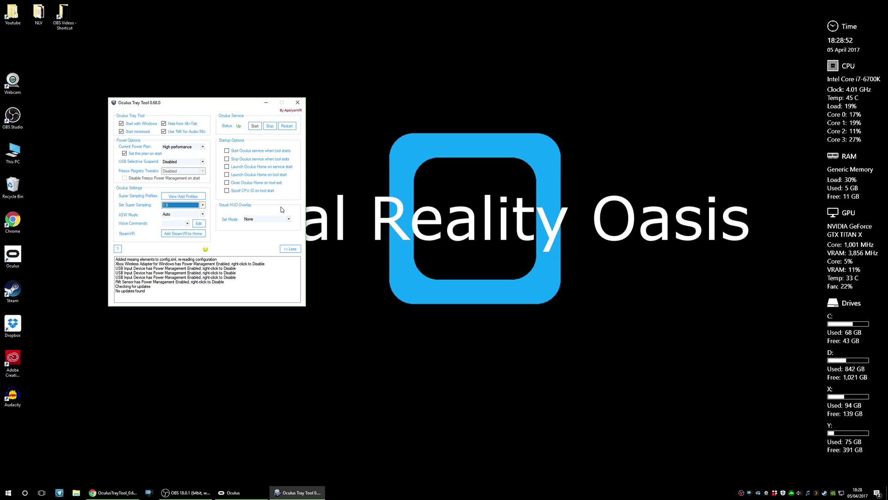
Step: Switch the Visual HUD mode to Performance, then back to None
click(262, 220)
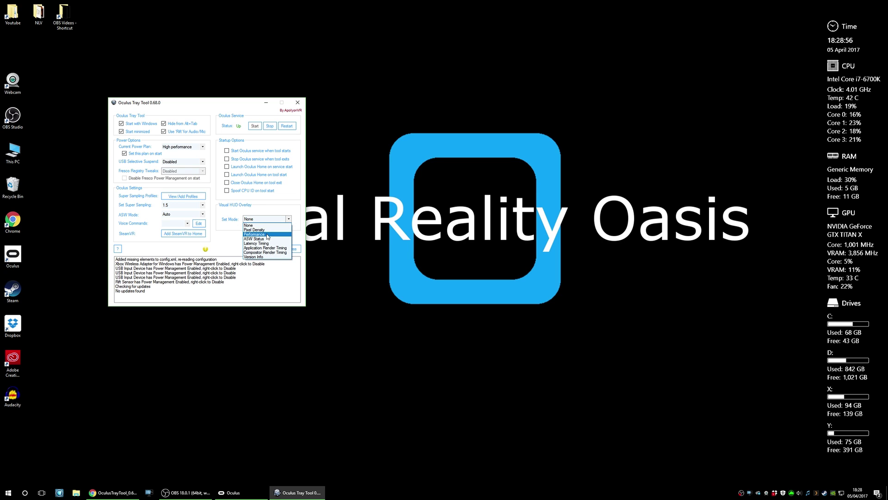
click(267, 235)
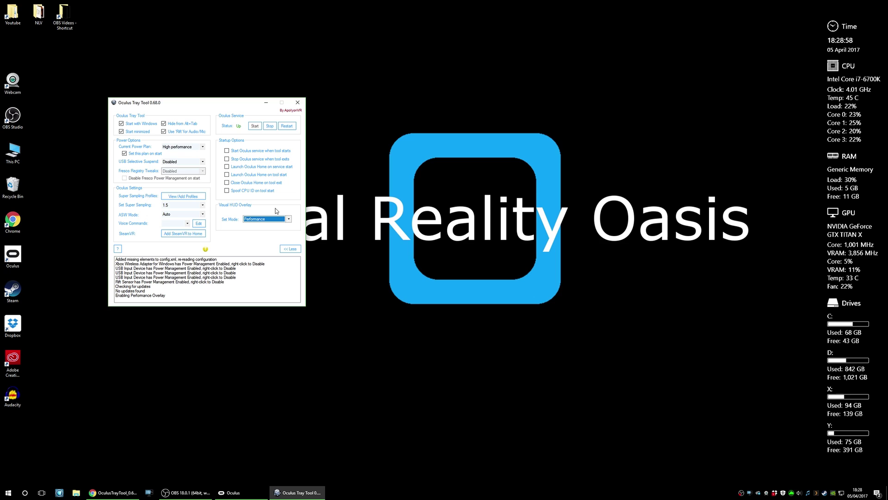
click(270, 219)
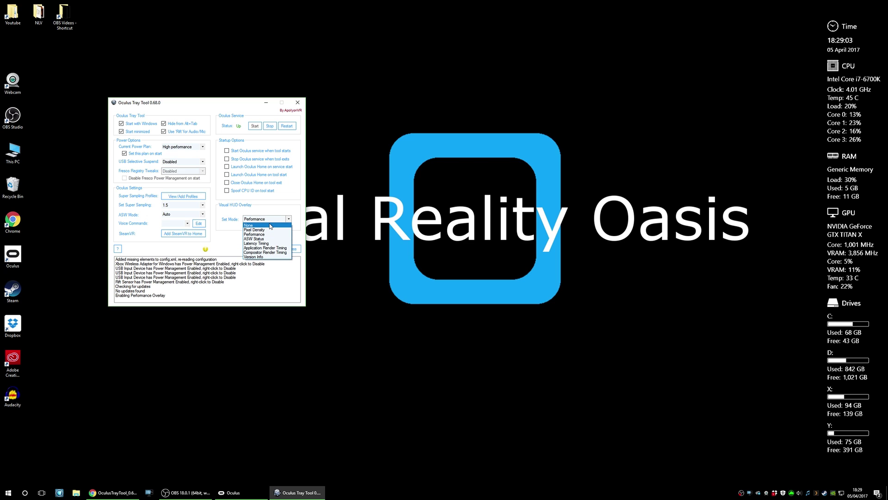
click(270, 225)
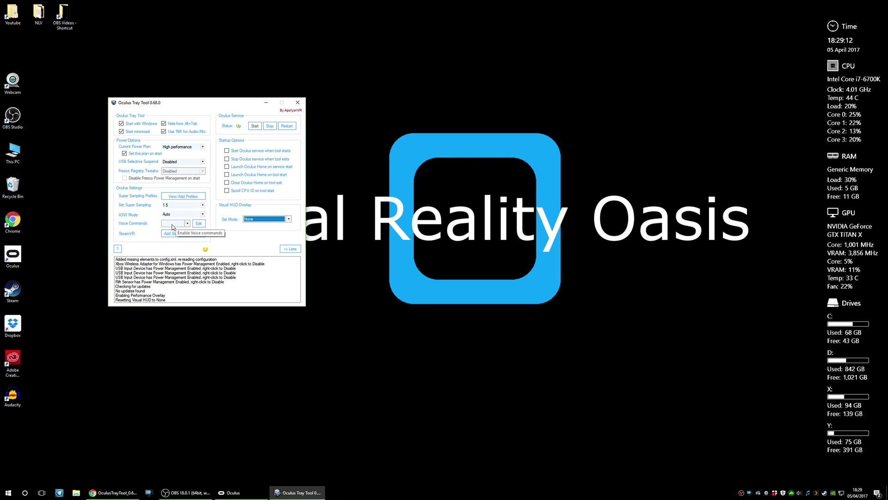
click(276, 220)
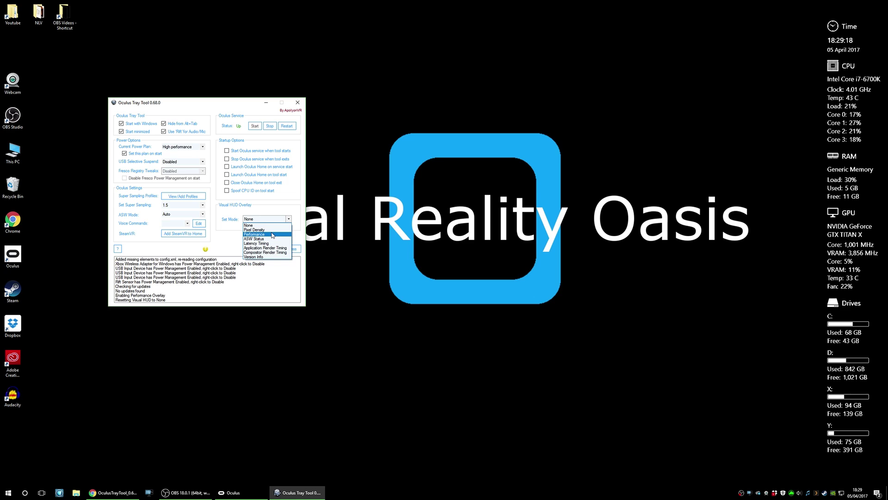
click(218, 215)
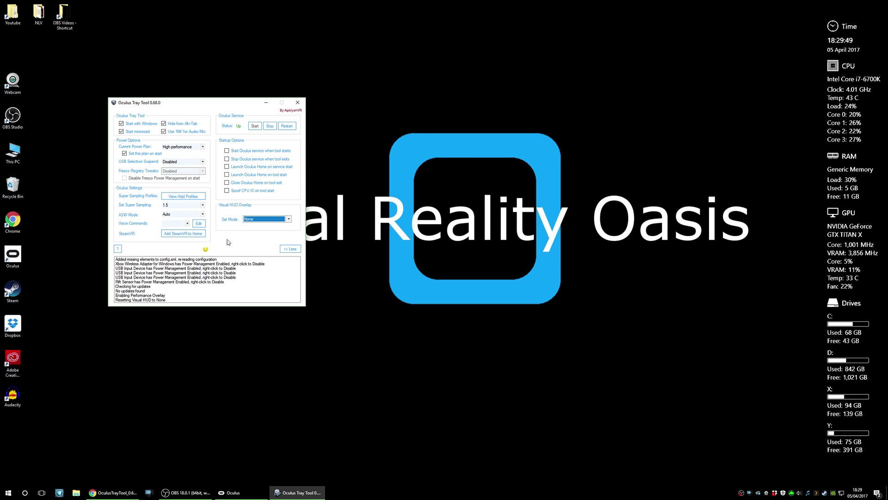
Step: In the SteamVR Injector, replace the DISCOVR VR tile with SteamVR and enable Automatically re-apply
click(171, 235)
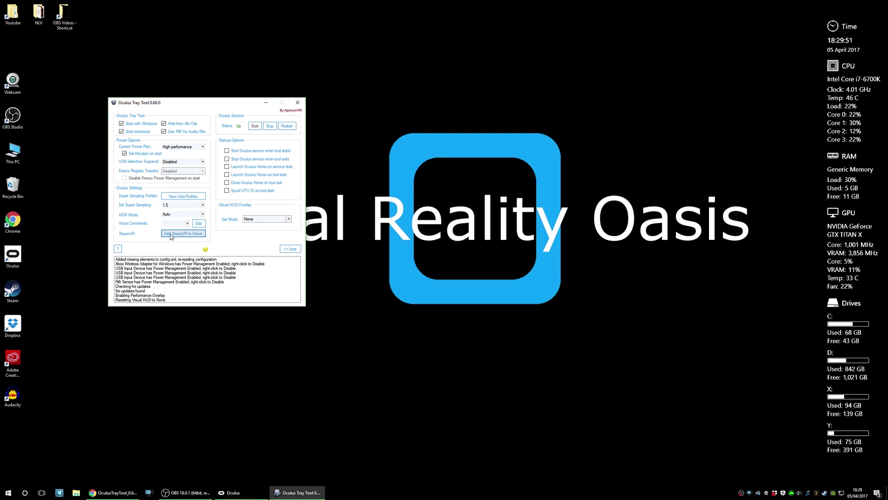
drag(445, 140, 499, 102)
scroll(373, 231, down, 3)
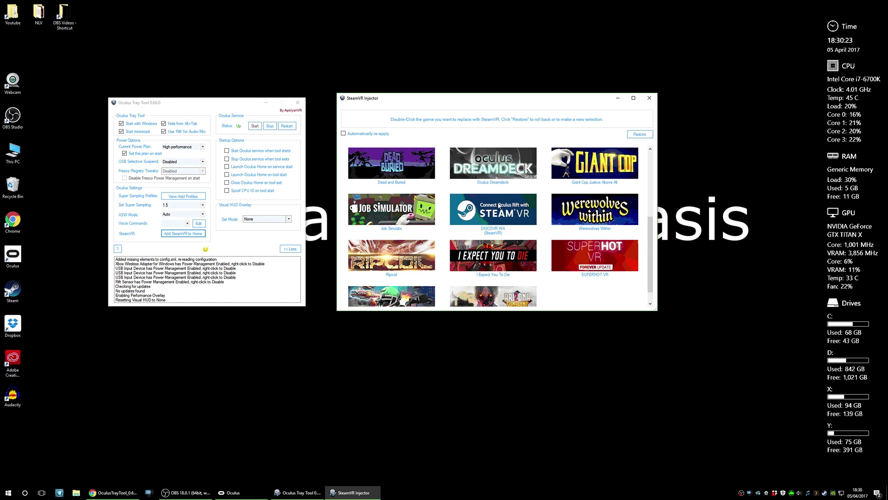
double_click(492, 208)
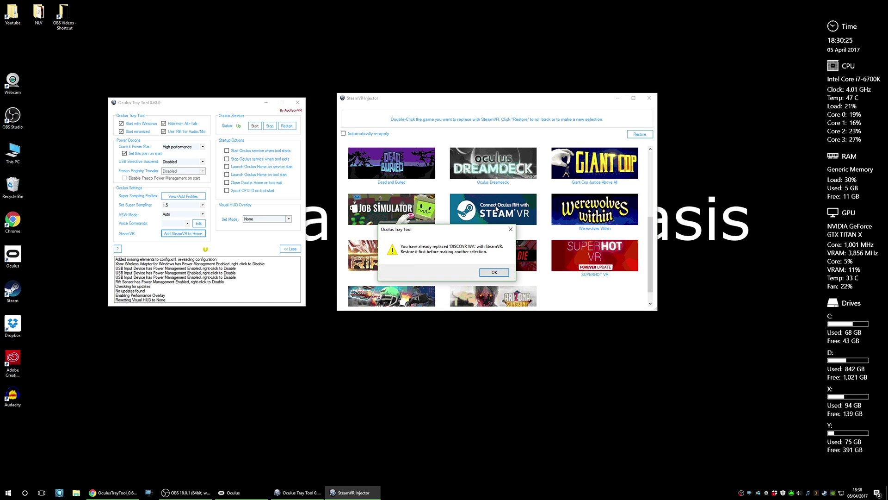
click(491, 272)
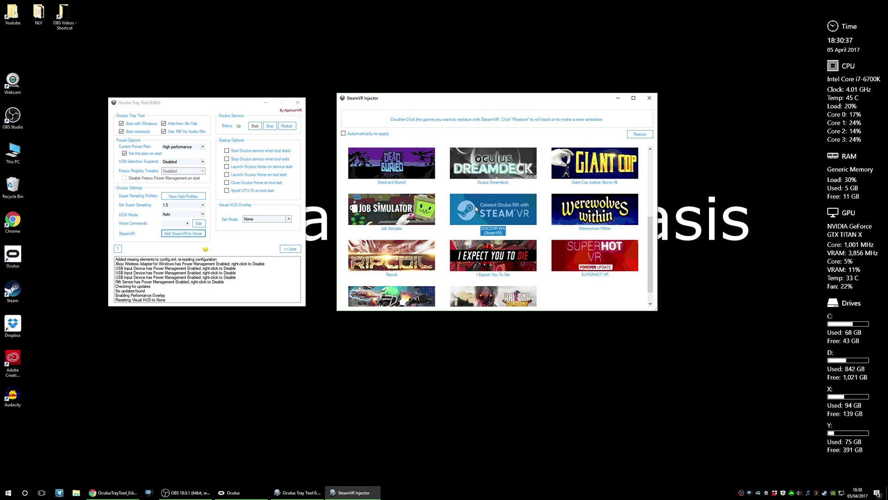
click(345, 135)
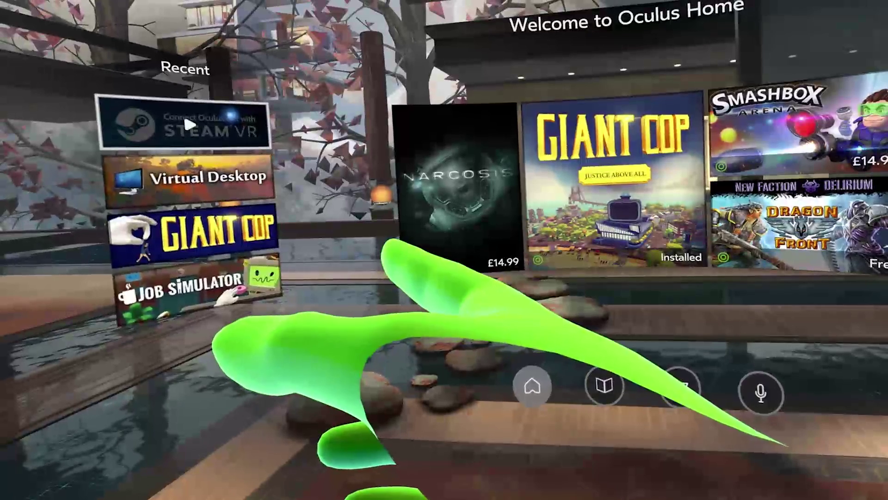
Step: Start SteamVR from the Connect Oculus Rift with STEAM VR tile and open its Library
click(184, 114)
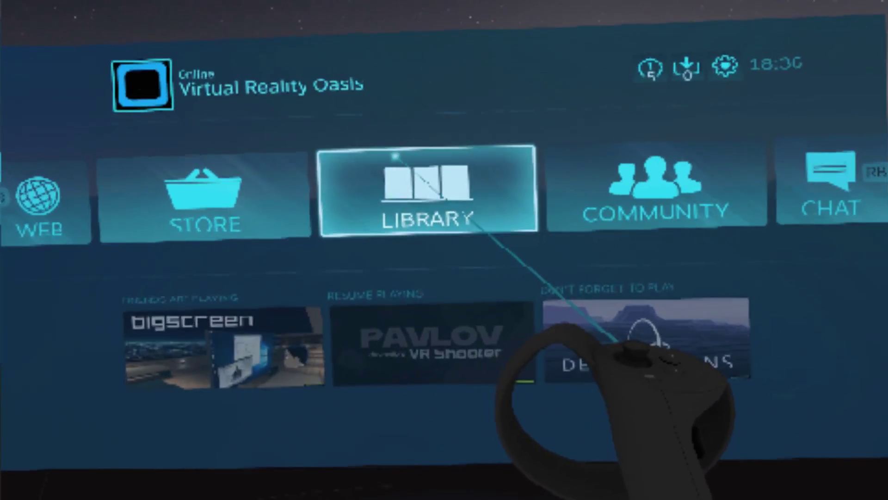
click(468, 220)
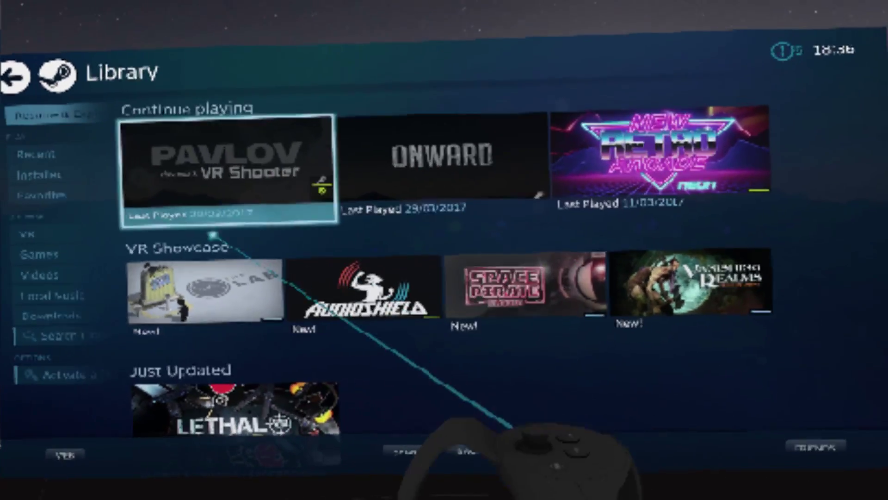